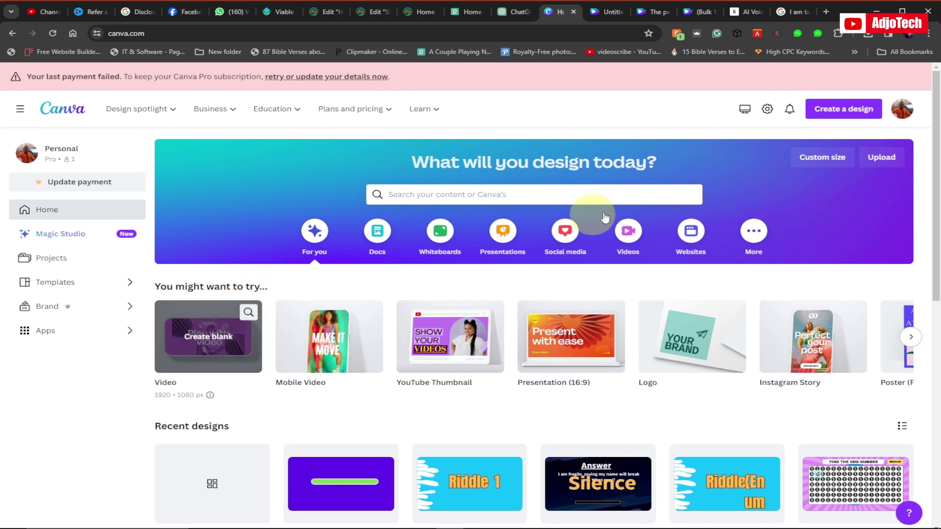
Create a blank 1920 × 1080 video design from the Video card
click(201, 338)
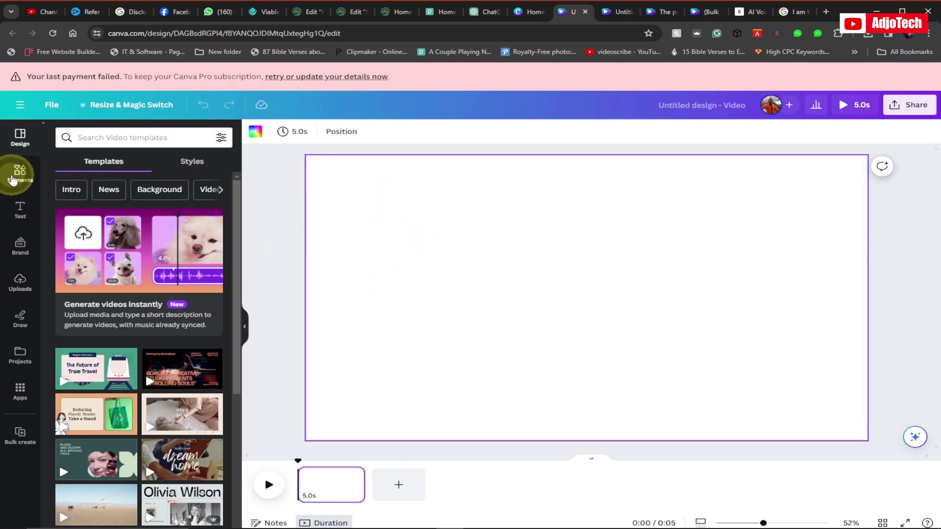
Add a square shape from Elements and fill it dark purple
click(19, 174)
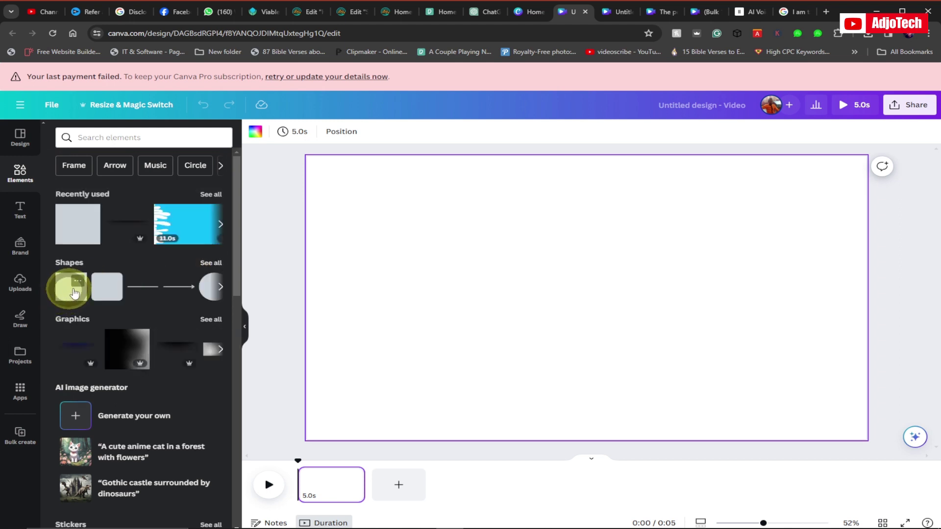
click(69, 289)
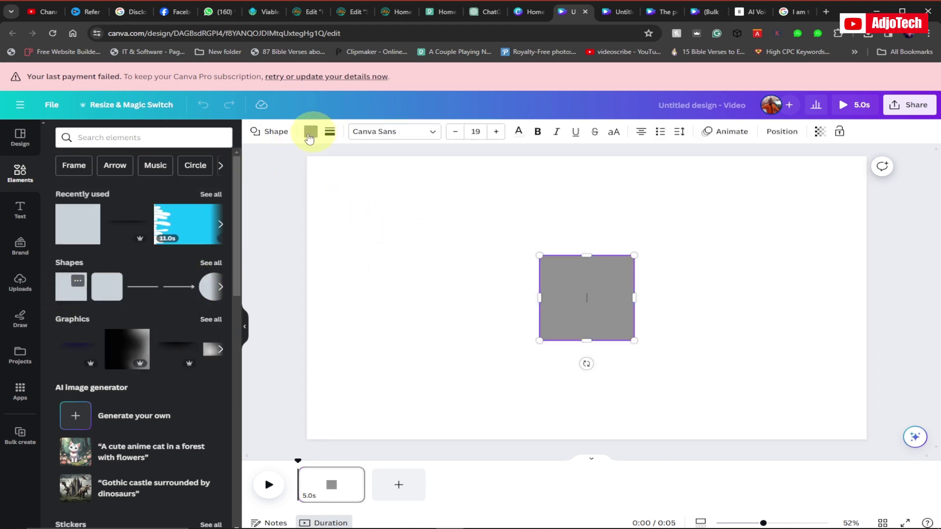
click(309, 134)
click(214, 357)
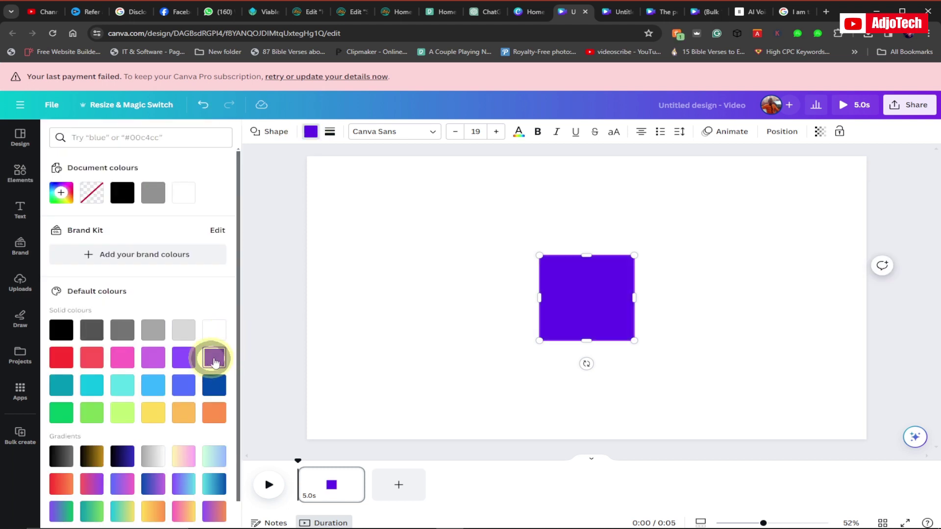
Stretch the purple square to cover the whole page, then add a second square on top
drag(537, 255, 307, 199)
drag(634, 340, 867, 431)
drag(584, 431, 584, 440)
drag(583, 199, 578, 157)
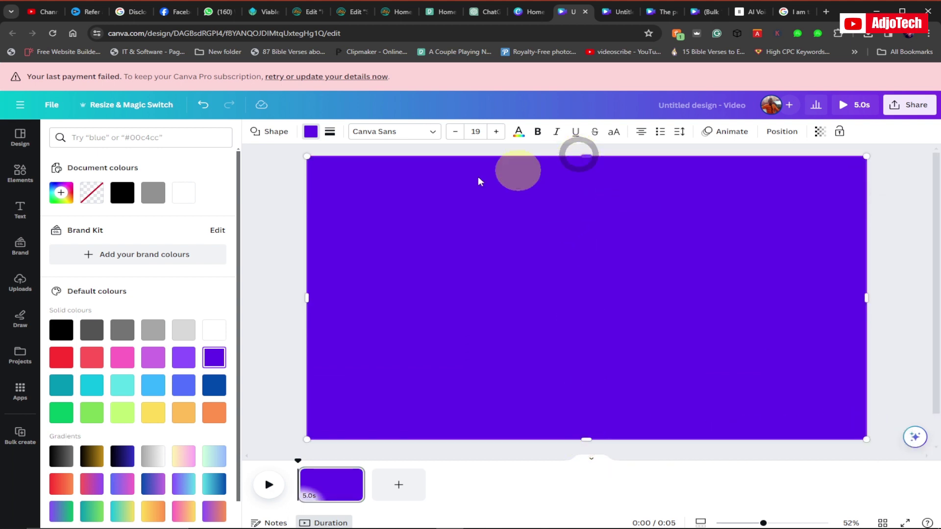
click(264, 218)
click(71, 293)
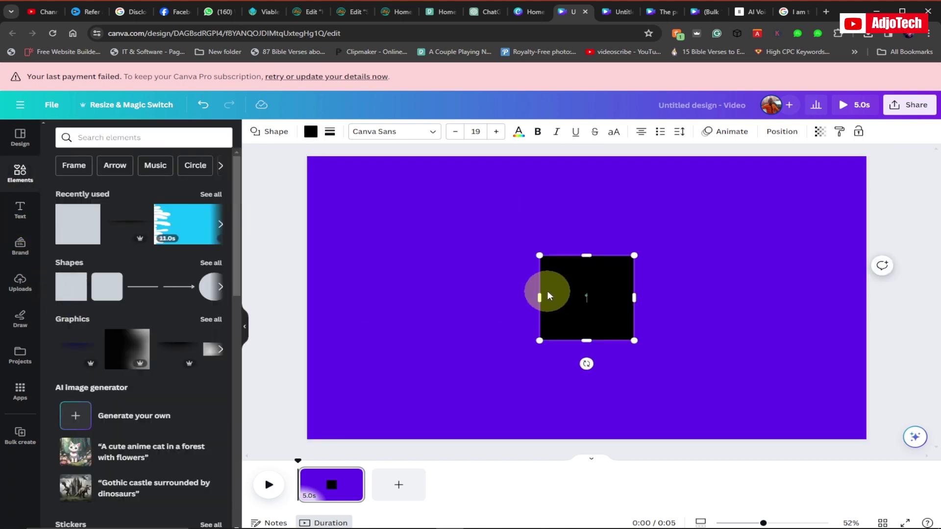
Colour the new square light grey and stretch it into a long, thin horizontal bar
click(311, 132)
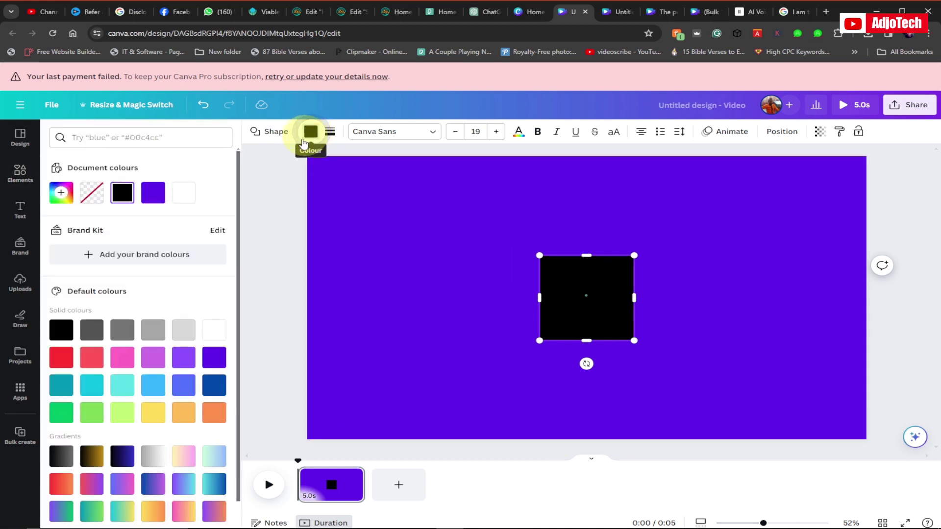
click(184, 330)
drag(539, 298, 397, 296)
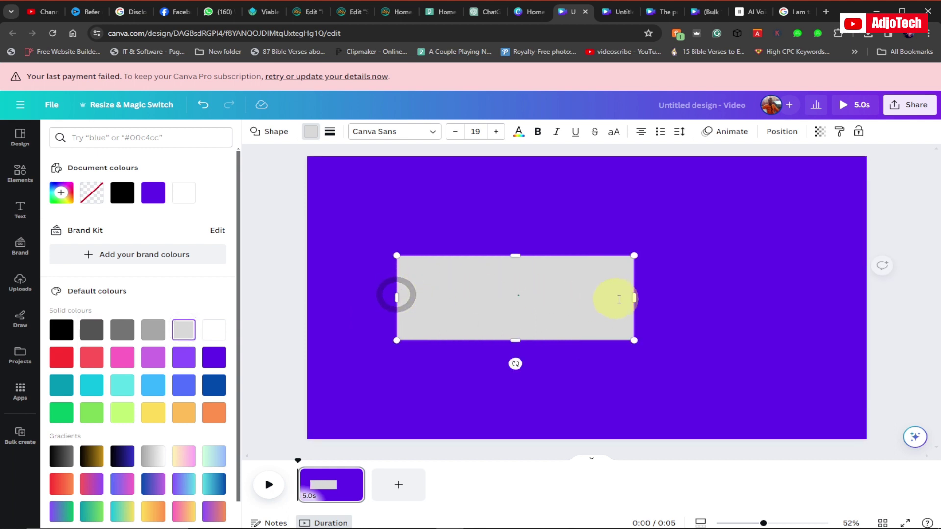
drag(634, 298, 775, 292)
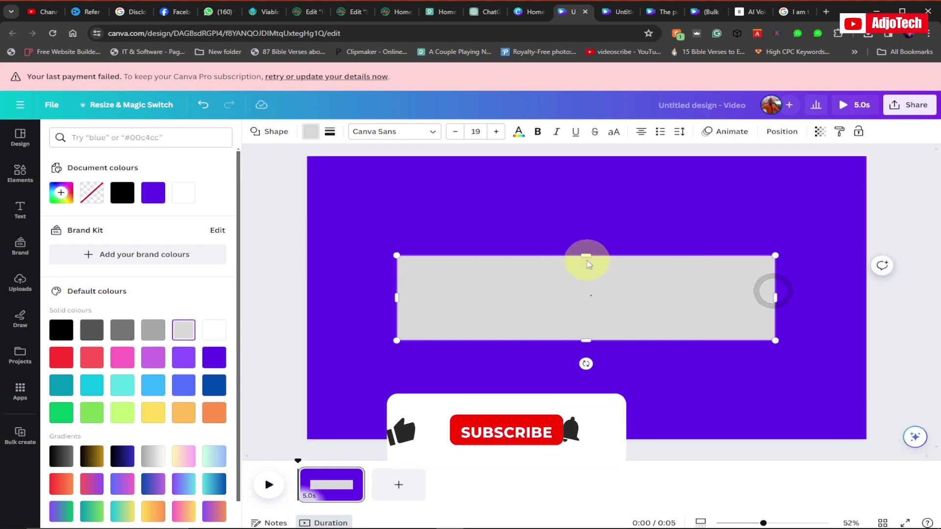
drag(584, 254, 584, 316)
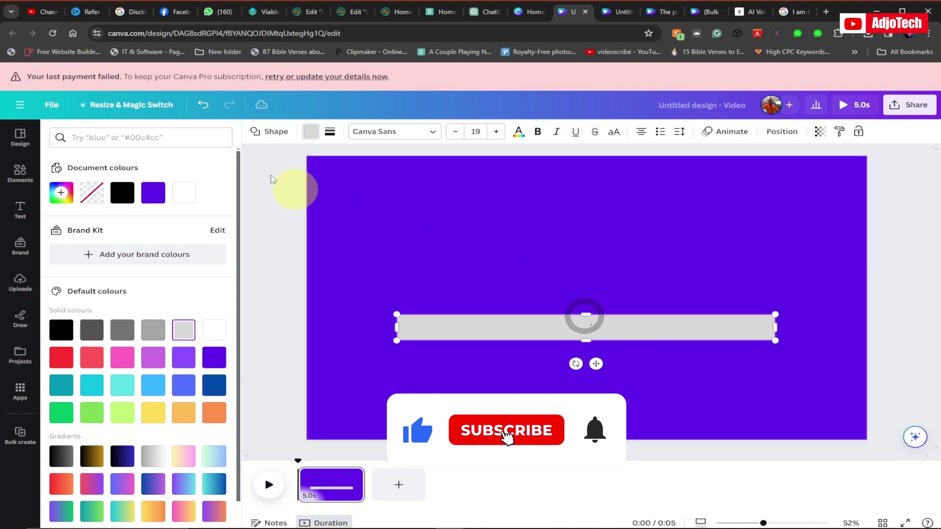
click(329, 132)
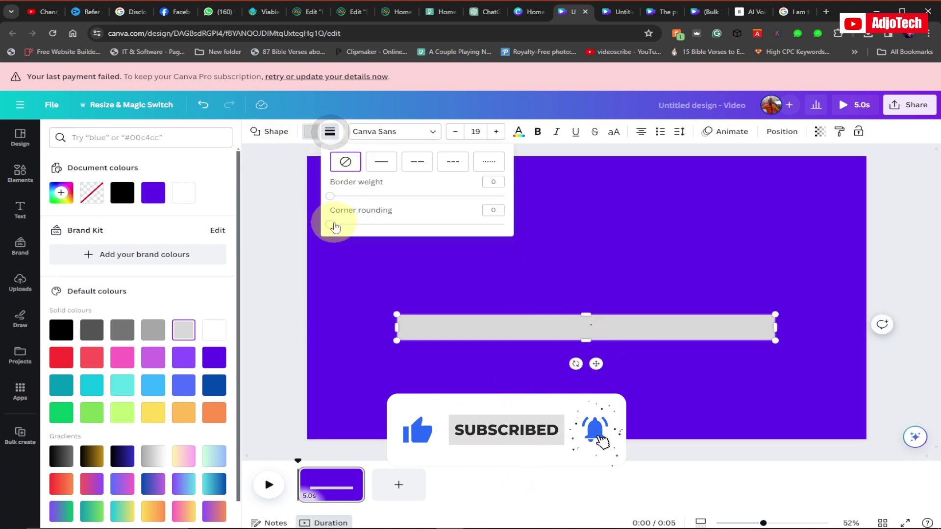
Give the bar corner rounding 49 and a solid white outline of weight 8
drag(329, 224, 404, 224)
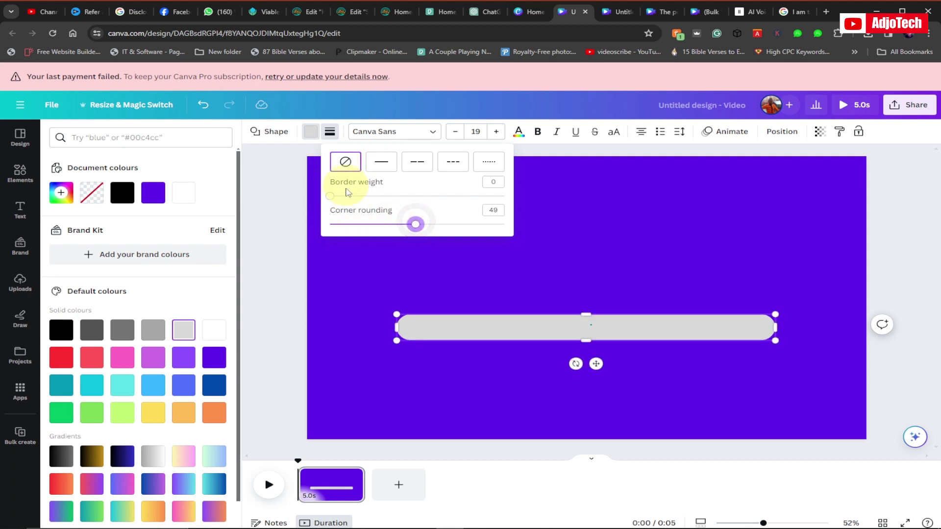
click(380, 168)
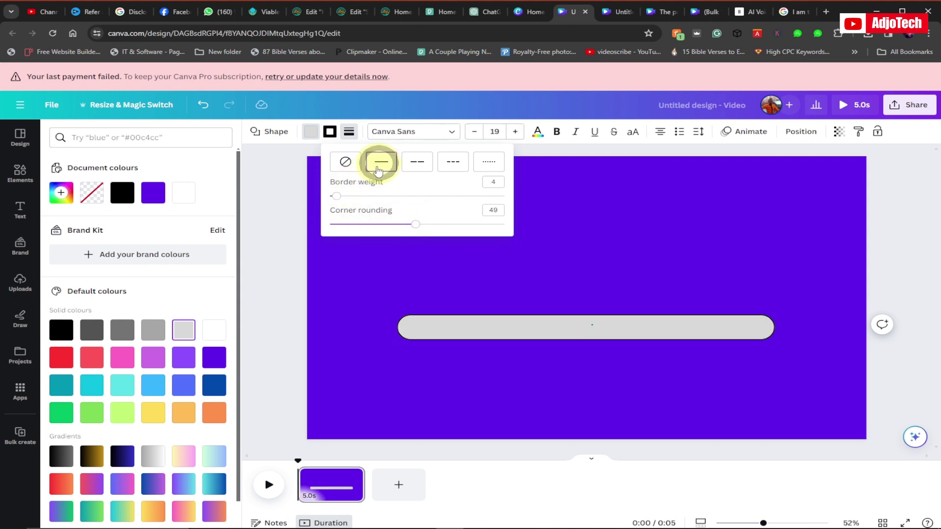
drag(337, 201, 346, 200)
click(183, 194)
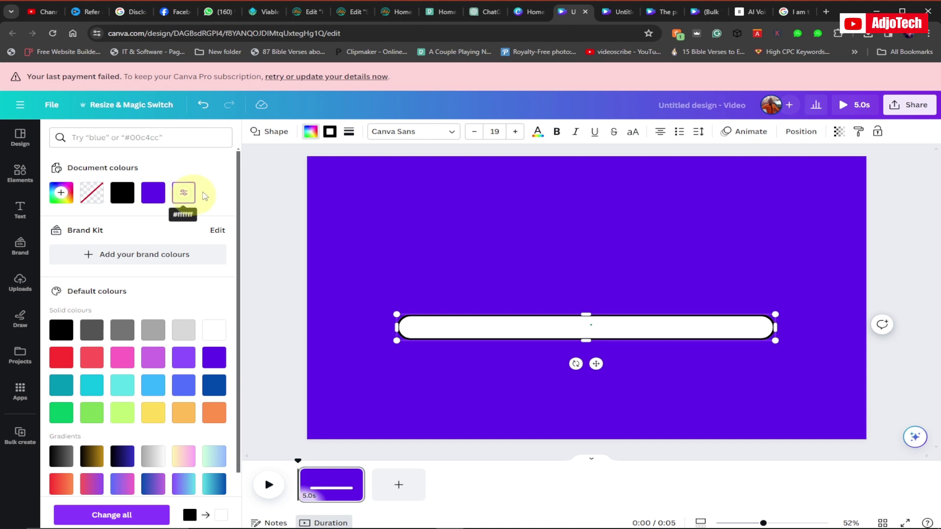
click(330, 131)
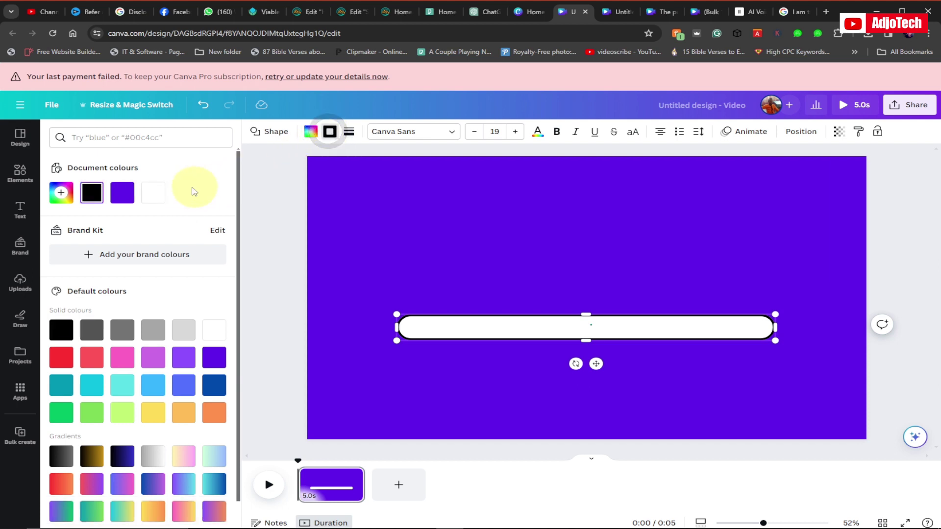
click(155, 192)
click(507, 335)
Move the bar slightly higher and restore its light grey fill
drag(507, 335, 506, 294)
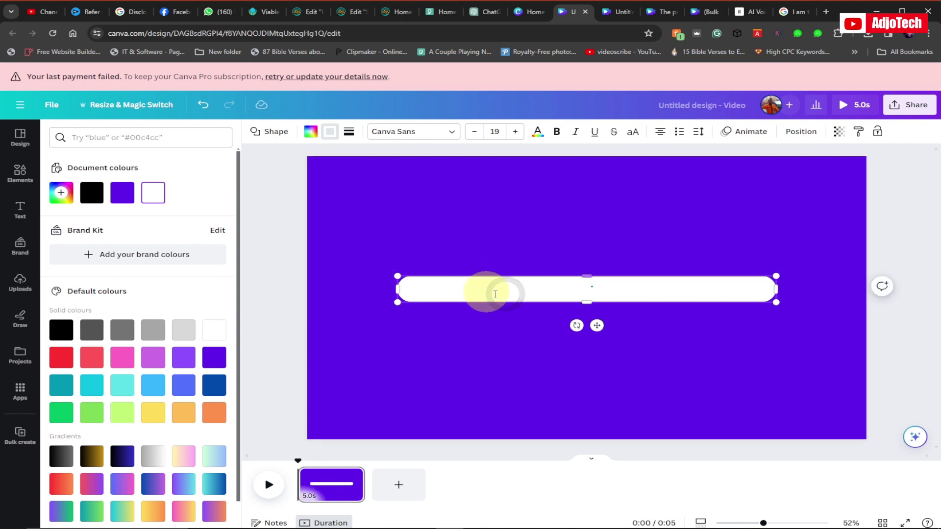
click(310, 132)
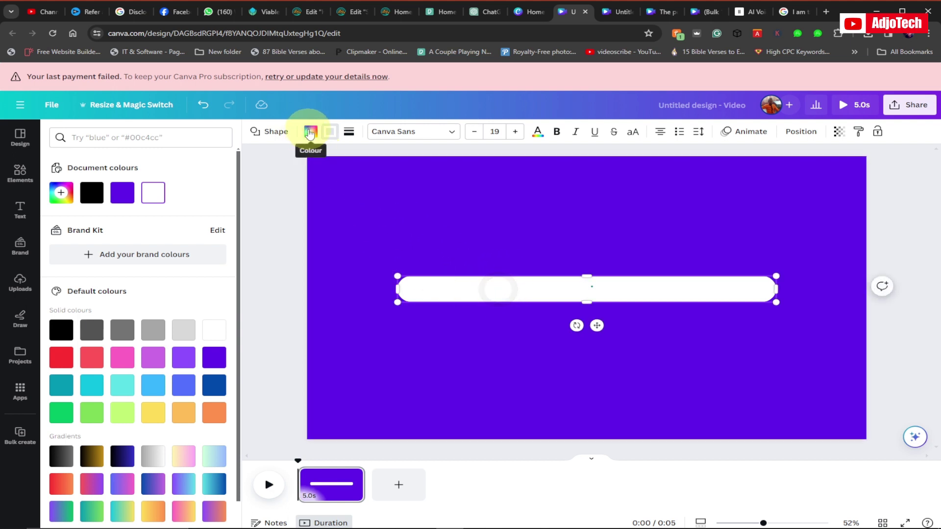
click(310, 131)
click(182, 332)
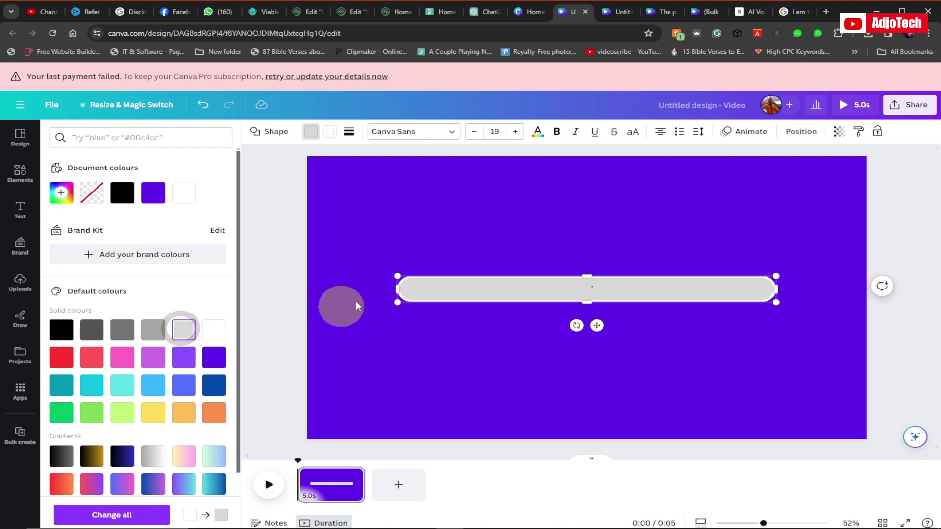
Zoom in, nudge the grey bar right, and place a duplicate of it above the original
click(774, 523)
click(442, 343)
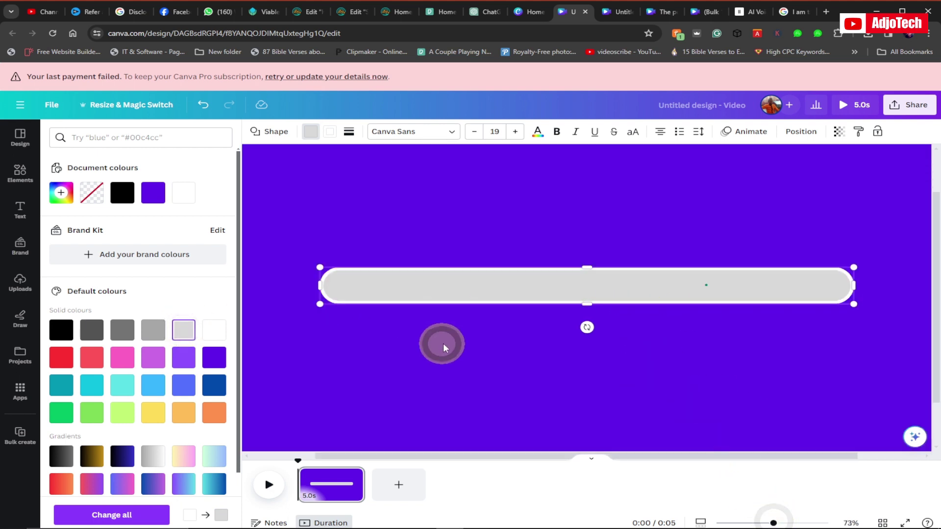
click(479, 288)
drag(478, 288, 488, 287)
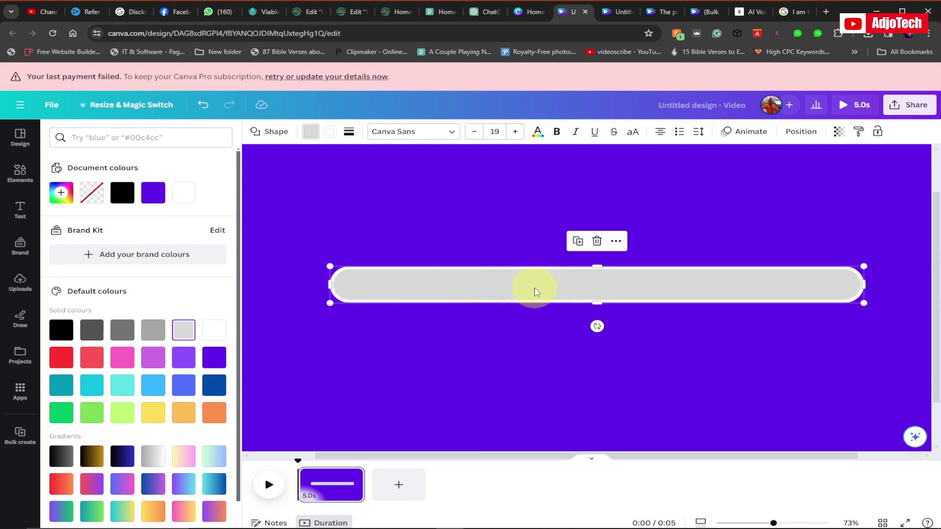
click(578, 242)
drag(573, 273, 569, 234)
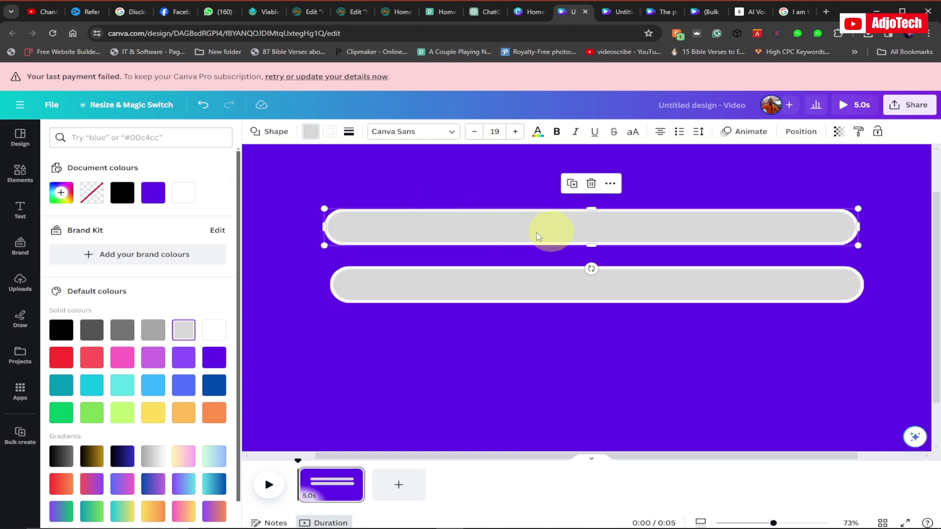
Remove the top bar's border and fill it light green
click(348, 133)
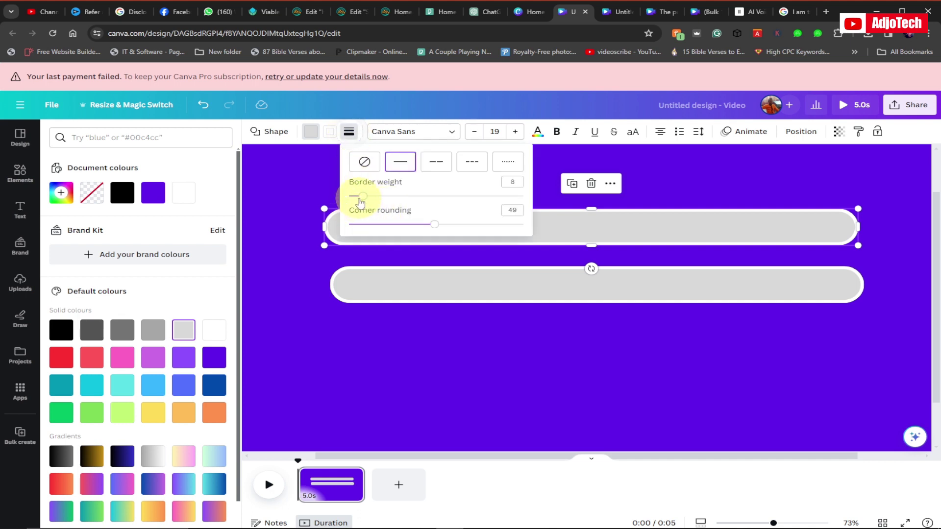
click(364, 162)
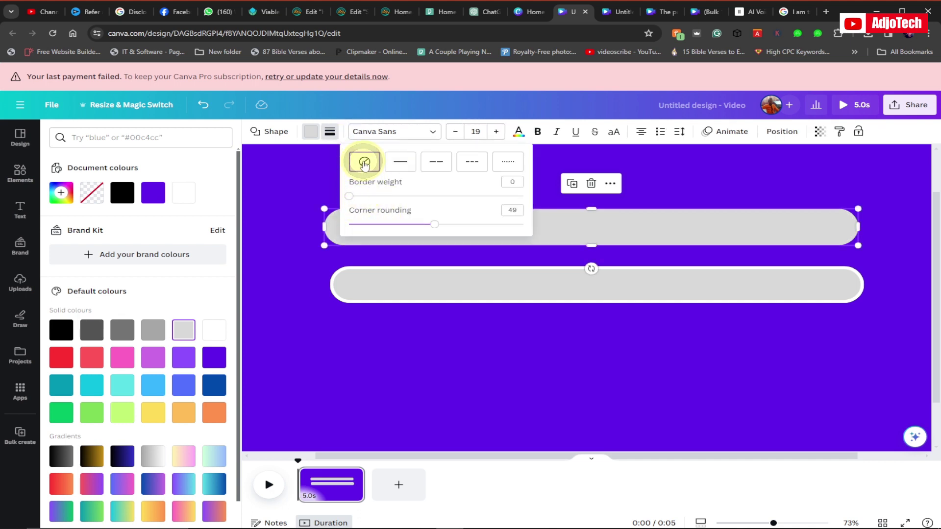
click(310, 133)
click(310, 136)
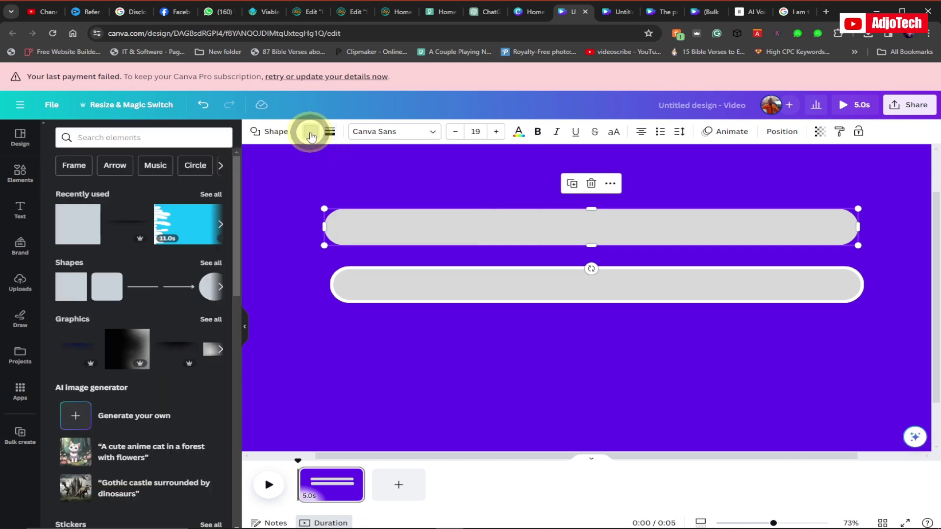
click(310, 137)
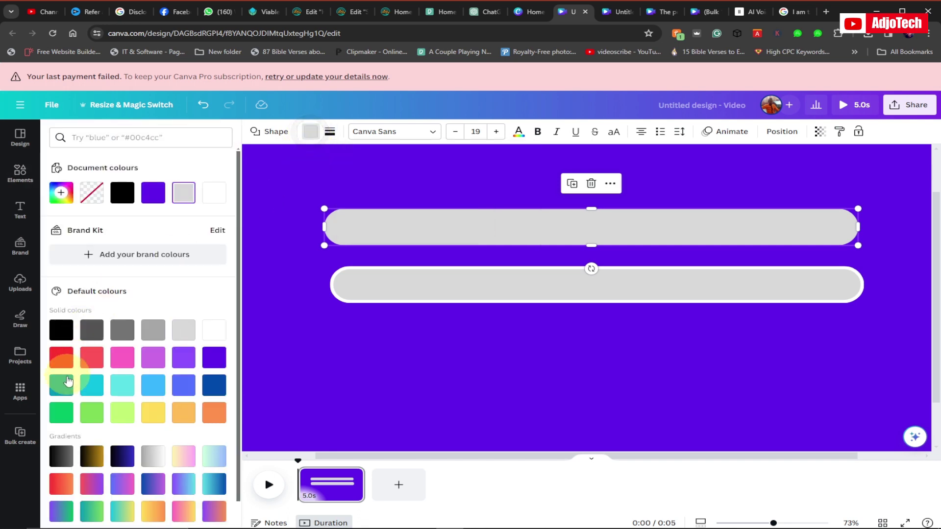
click(62, 414)
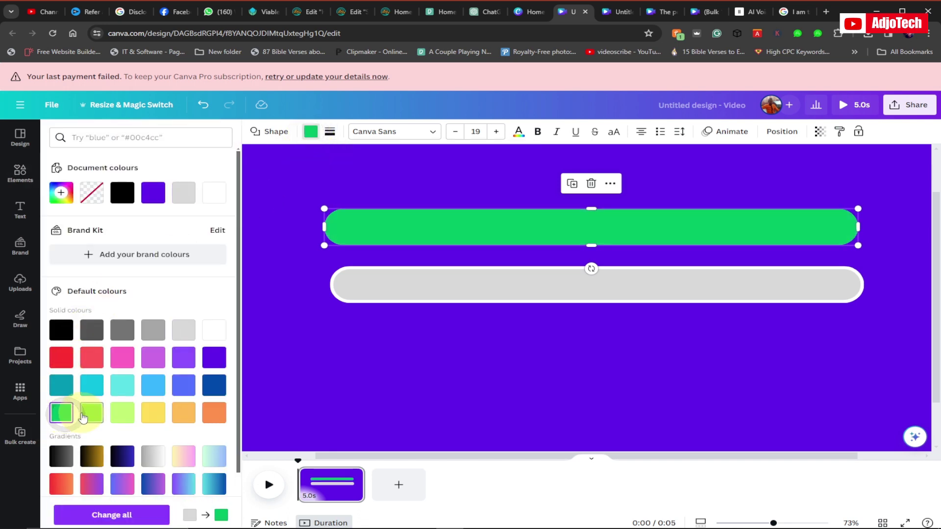
click(89, 412)
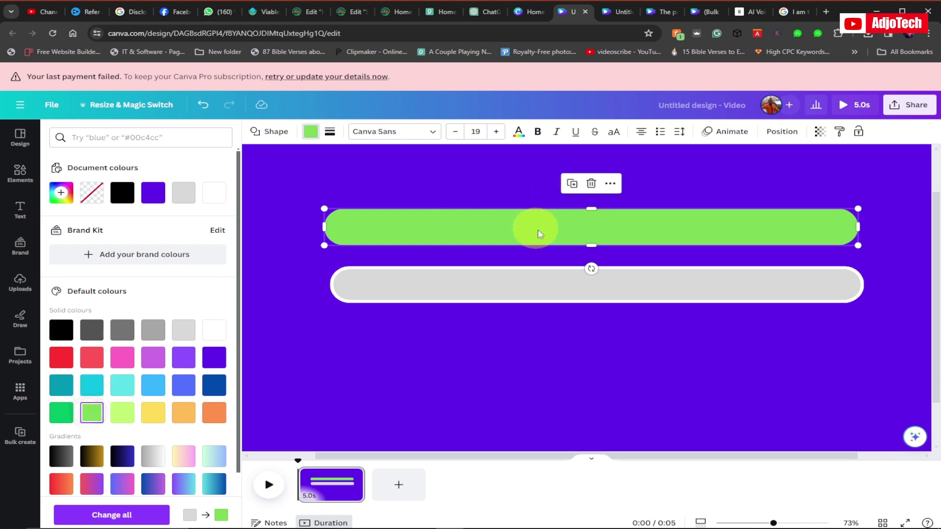
Move the green bar down over the grey bar and trim its top, bottom and ends
drag(535, 227, 542, 286)
drag(593, 267, 594, 270)
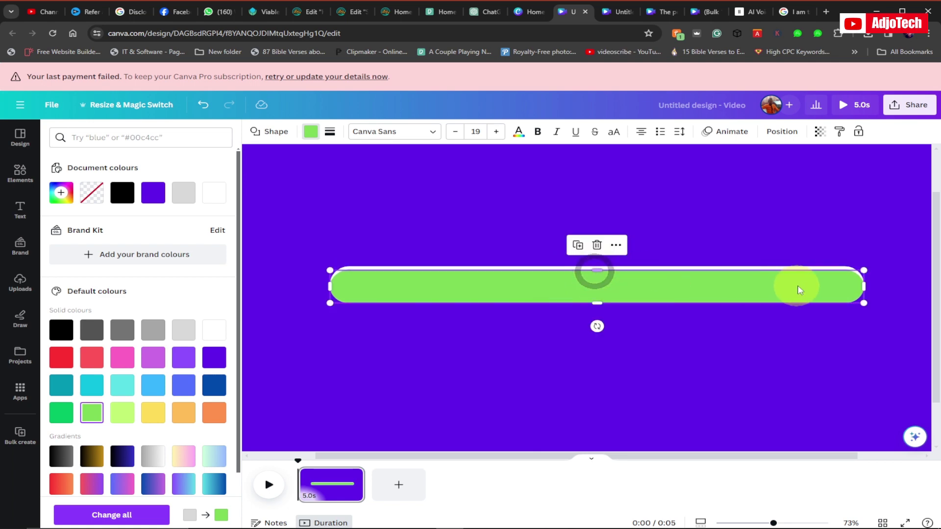
drag(596, 303, 598, 299)
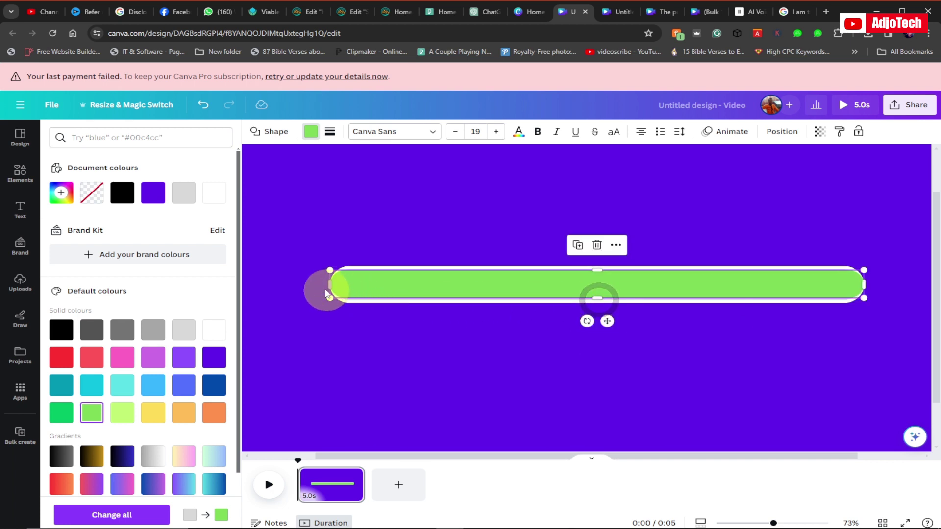
drag(327, 286, 334, 285)
drag(864, 284, 858, 284)
click(710, 343)
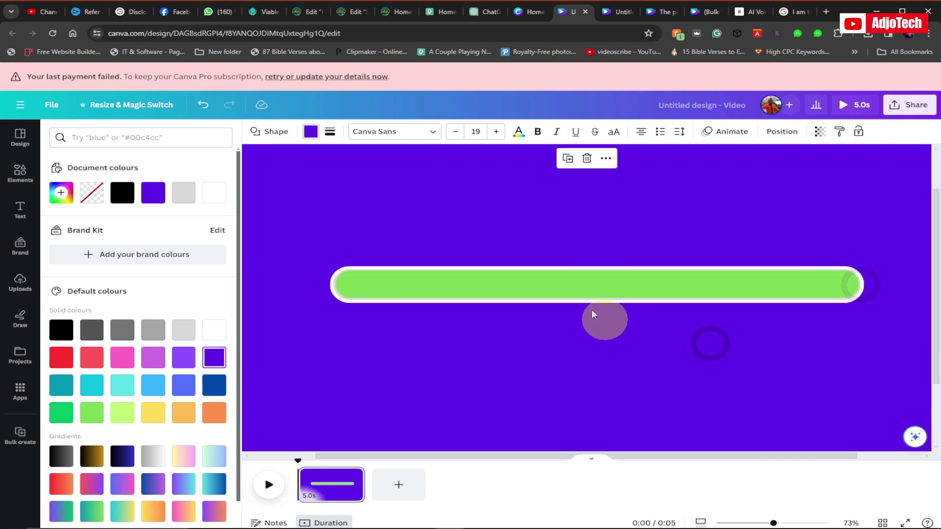
Zoom in to fine-tune the green bar's edges, then centre it inside the white outline
drag(773, 522, 781, 523)
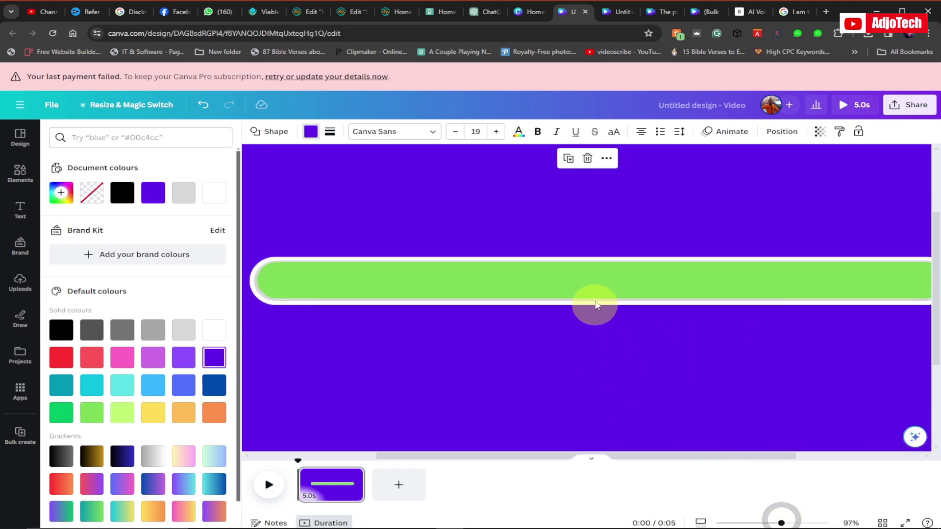
click(659, 283)
drag(606, 300, 606, 300)
drag(251, 282, 253, 281)
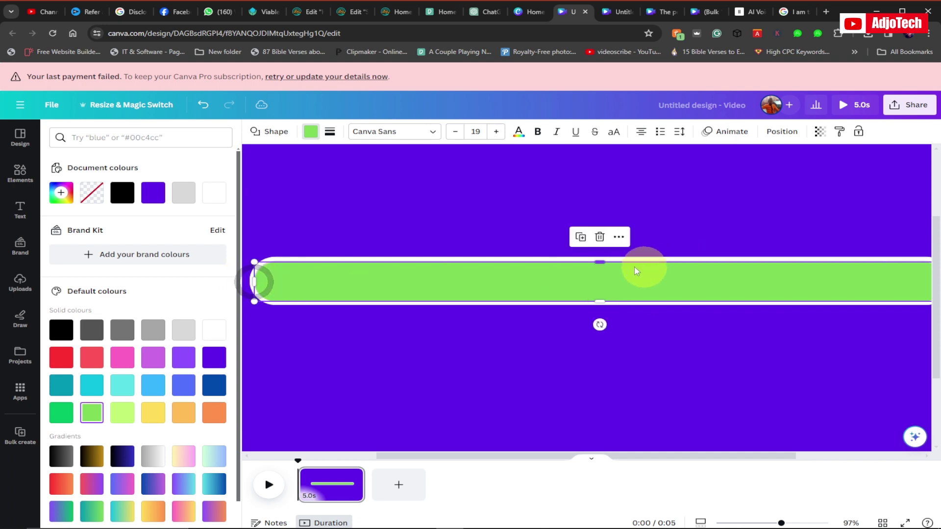
drag(597, 261, 598, 262)
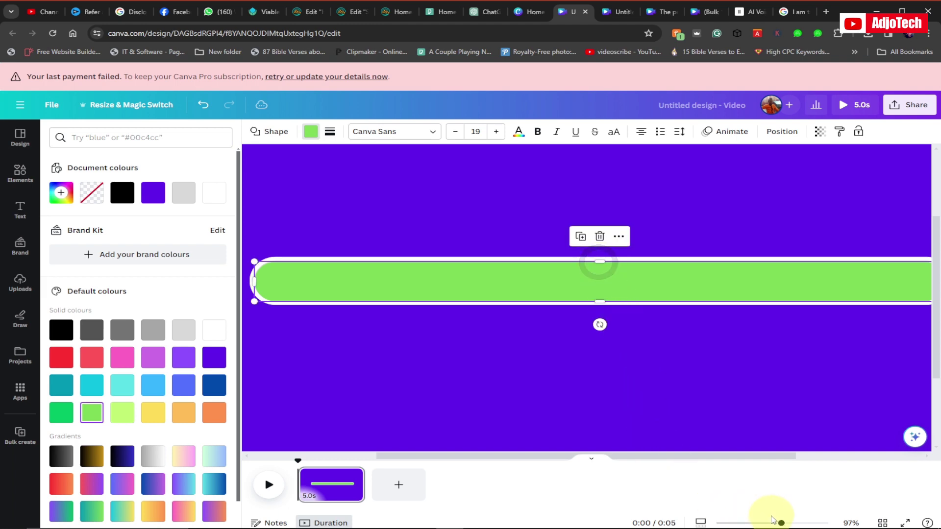
drag(779, 522, 771, 522)
click(674, 402)
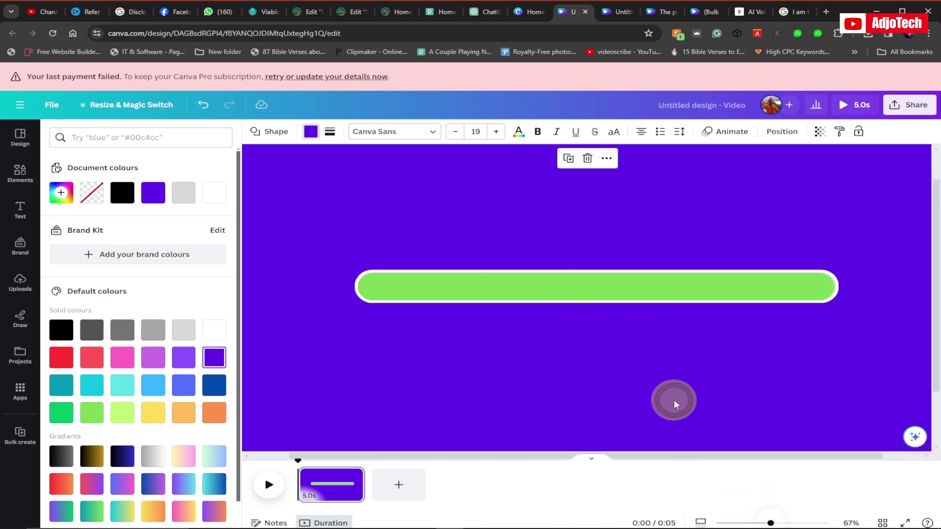
click(485, 292)
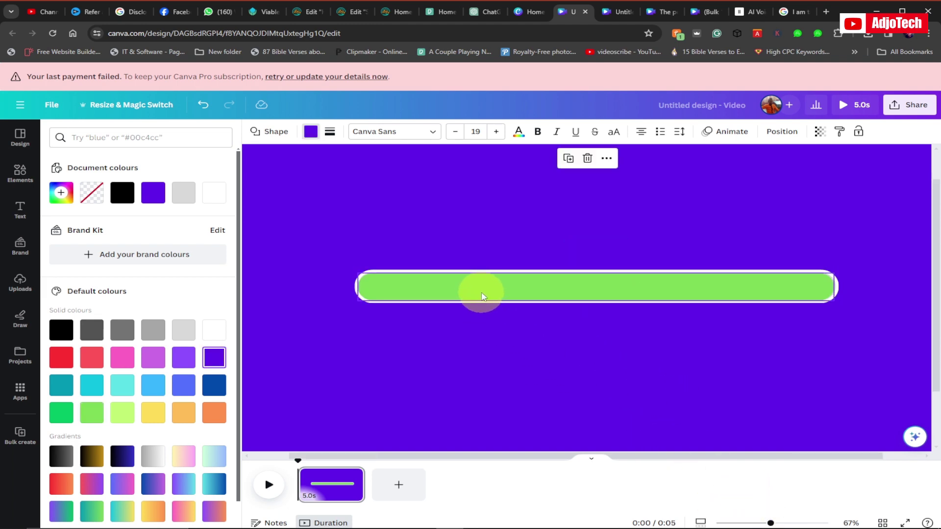
drag(492, 289, 490, 288)
click(543, 334)
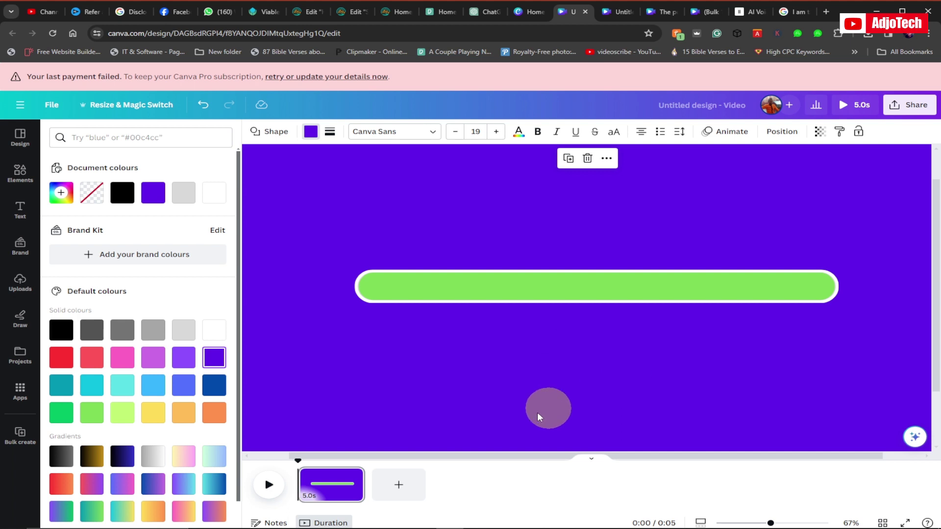
Extend the page duration to 10.0 seconds, undoing an accidental nudge of the green bar
click(351, 492)
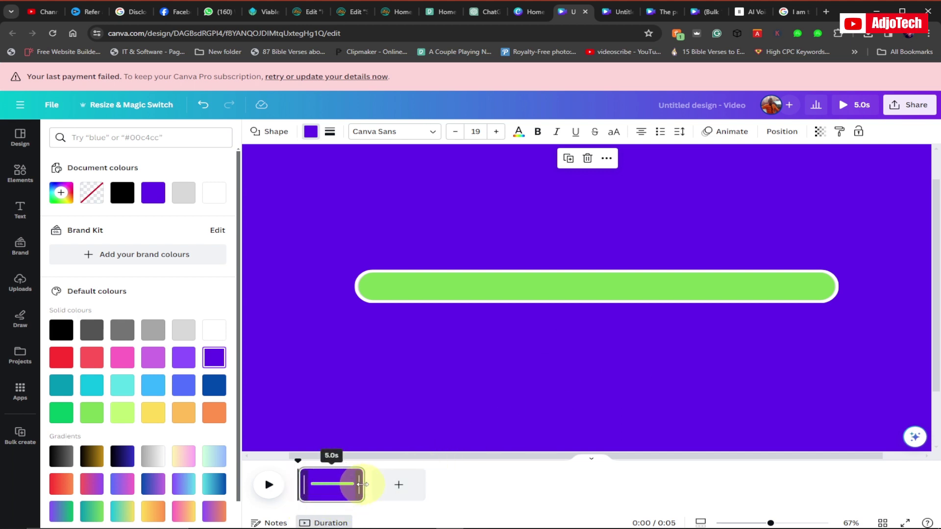
drag(366, 485, 429, 484)
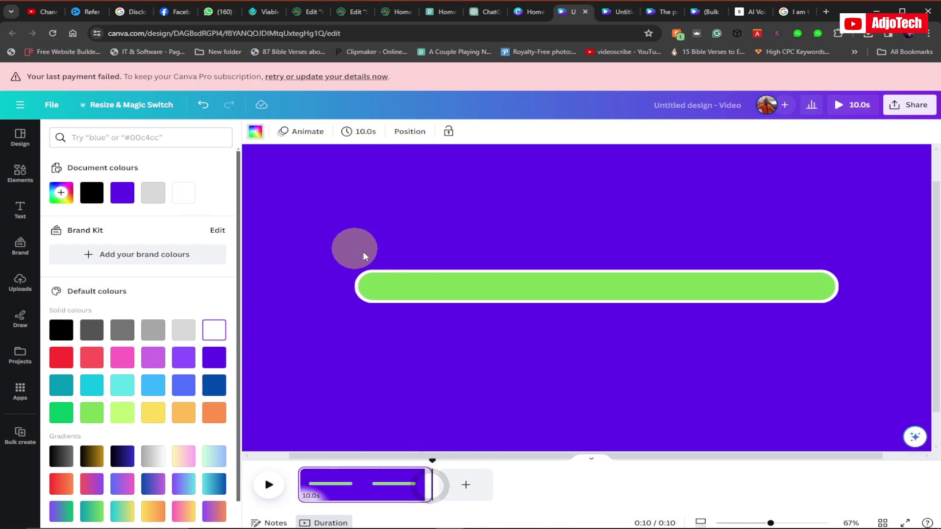
click(300, 453)
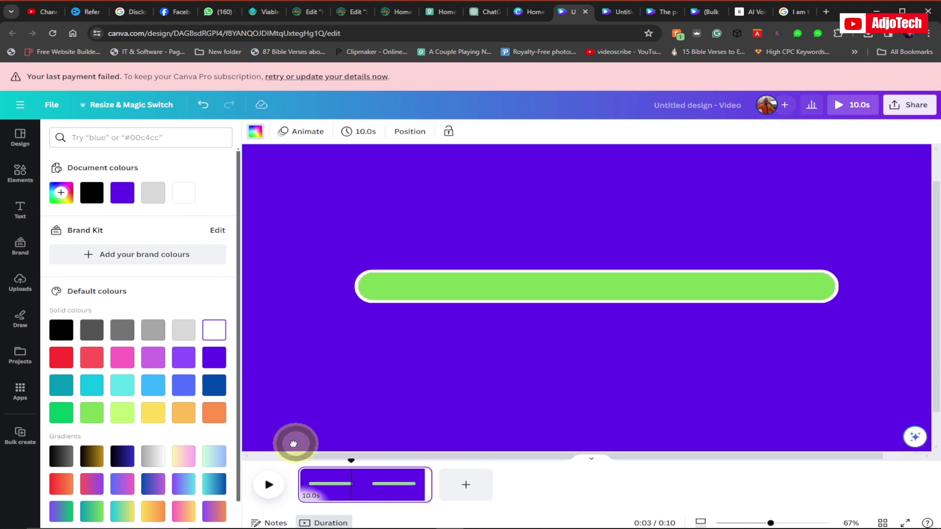
click(522, 289)
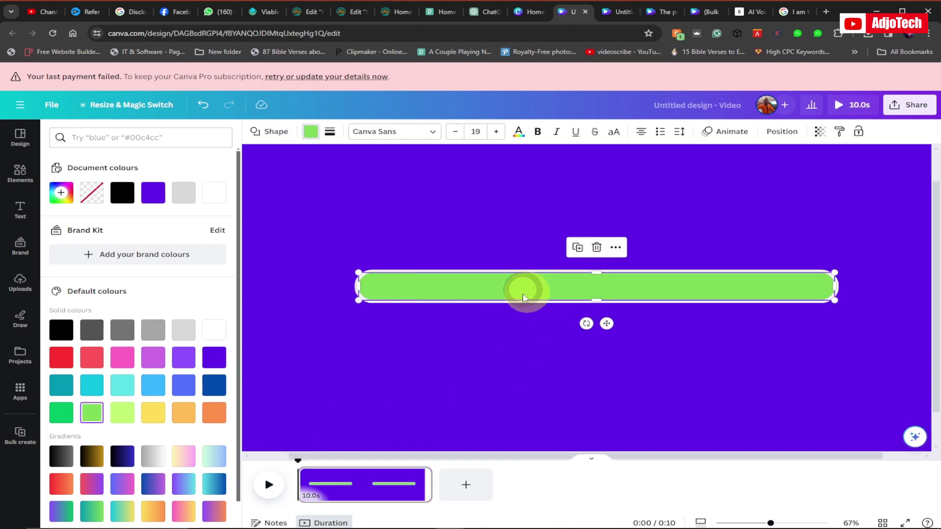
drag(523, 293, 523, 292)
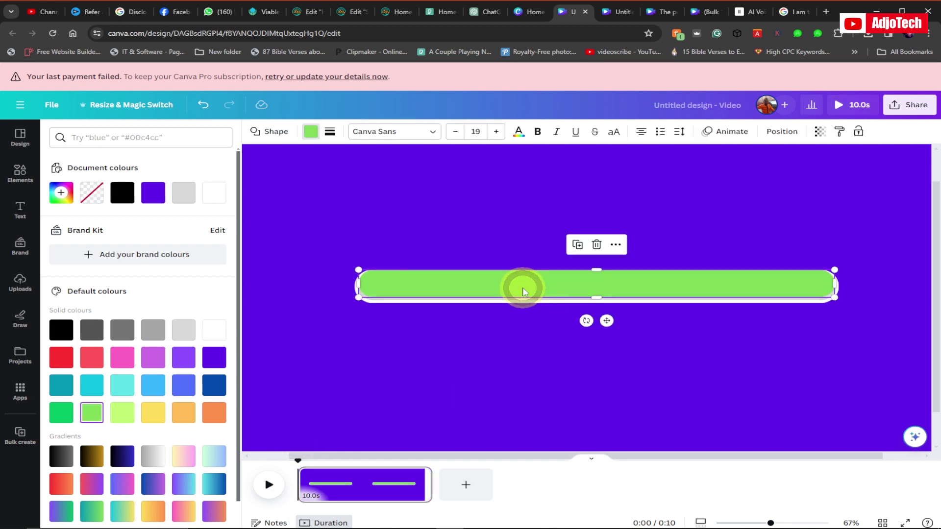
key(ctrl+z)
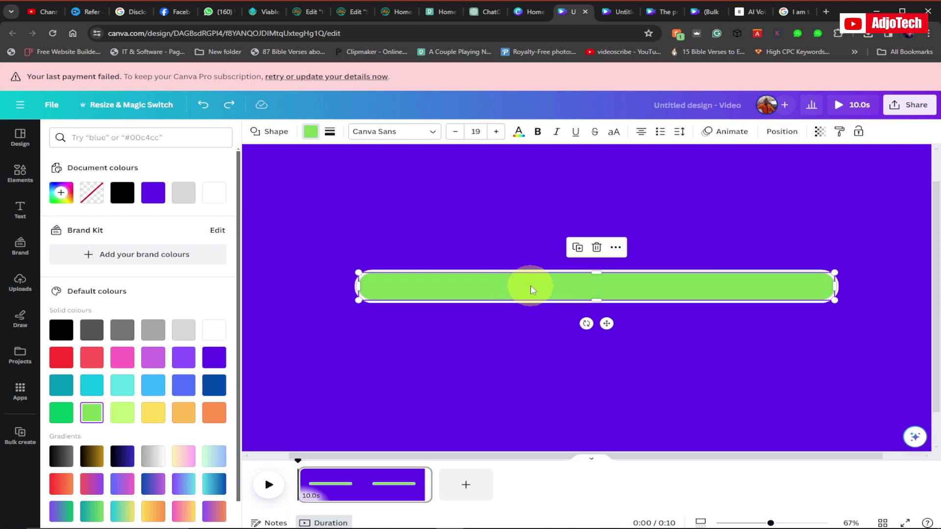
Apply the Wipe animation to the green bar at the slowest speed
click(731, 133)
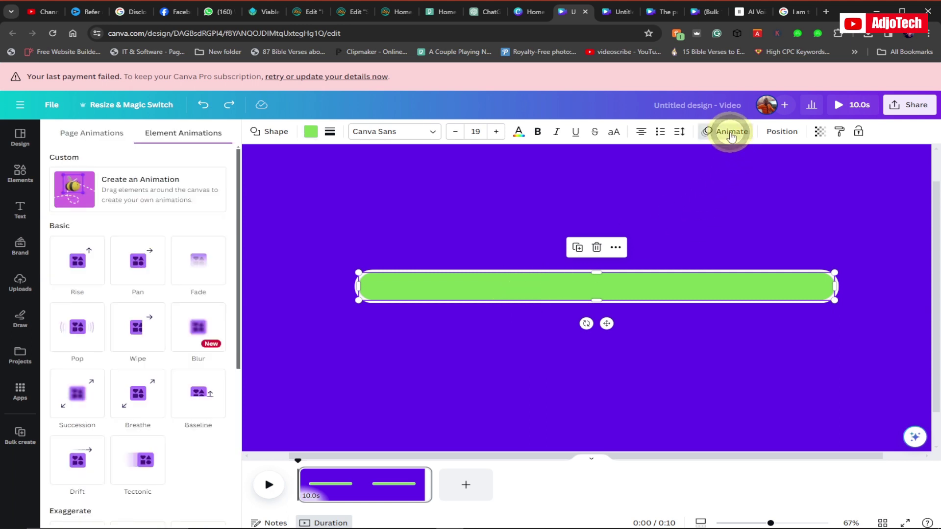
click(136, 333)
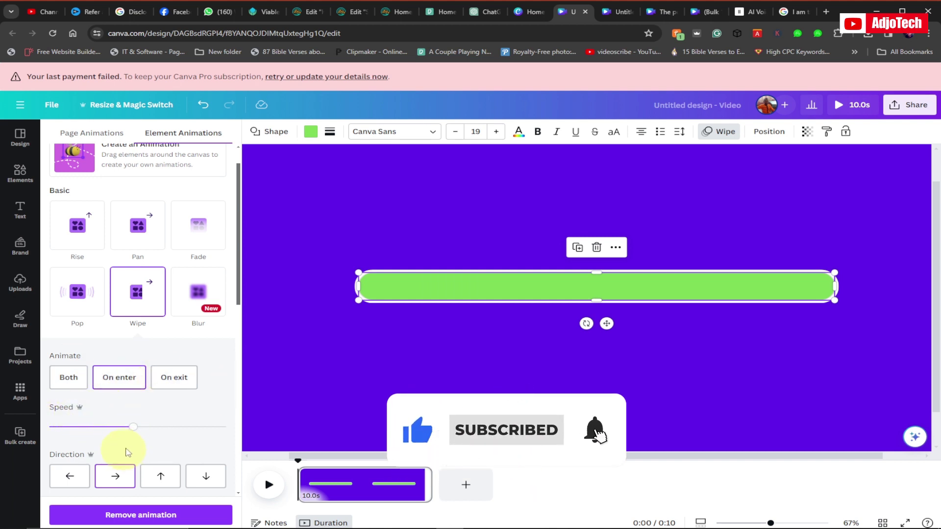
drag(133, 428, 21, 427)
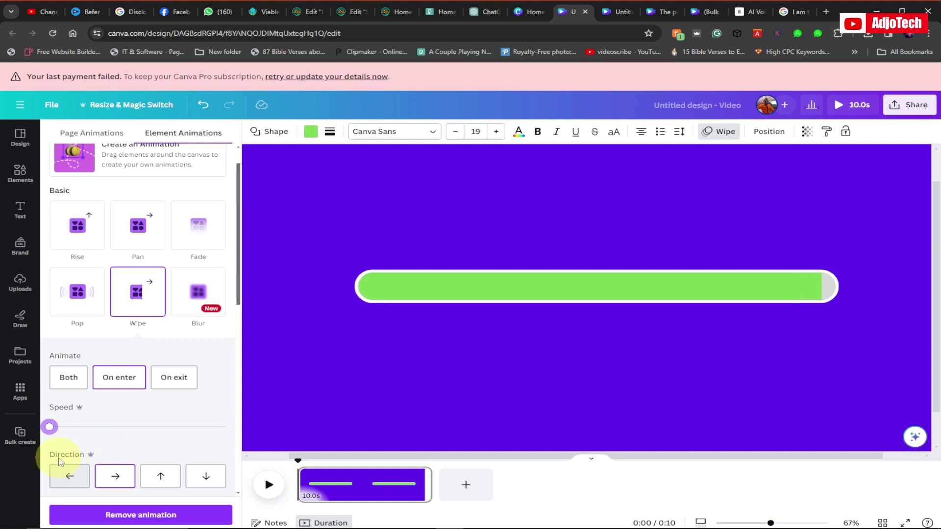
Set the wipe direction to left-to-right and scrub to 0:02 to preview the partial fill
click(112, 477)
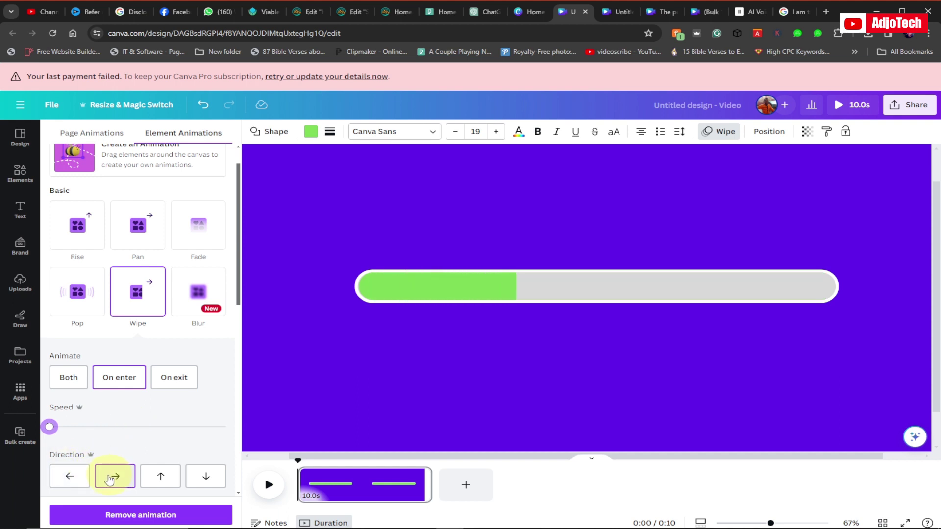
click(69, 479)
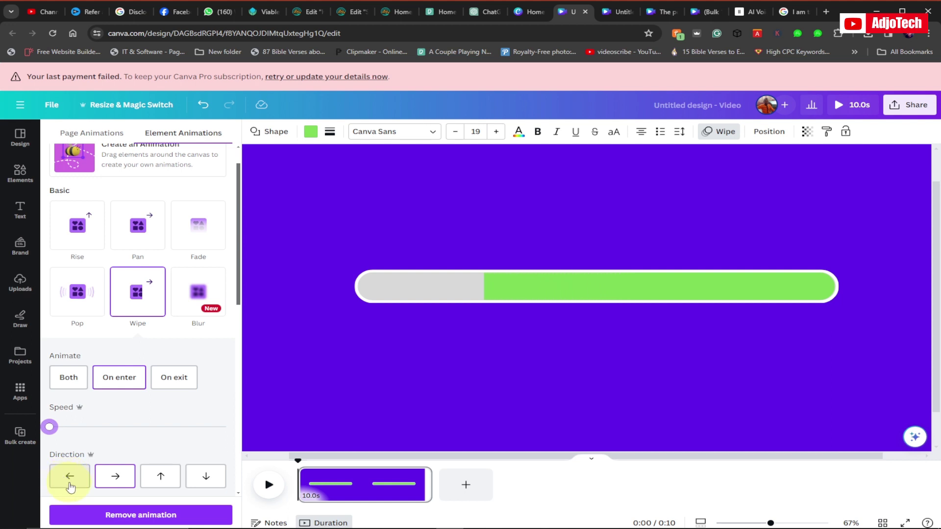
click(114, 478)
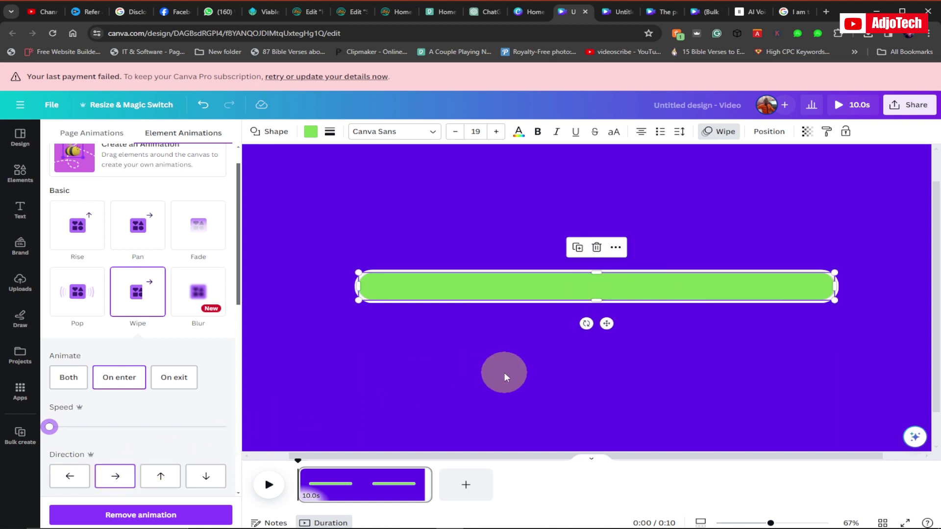
click(305, 462)
drag(304, 462, 326, 462)
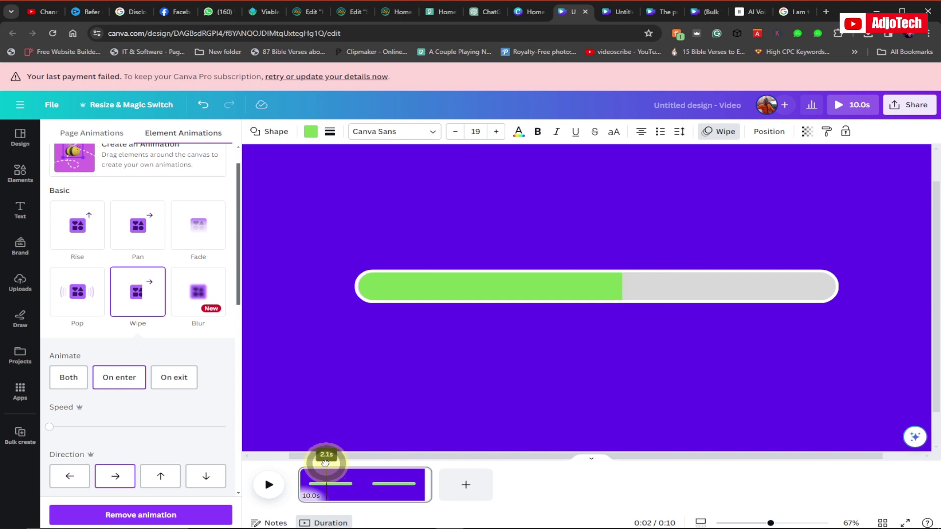
Search Elements for 'egg timer tic toc' and add the Egg Timer Tic Toc audio
click(19, 175)
click(120, 137)
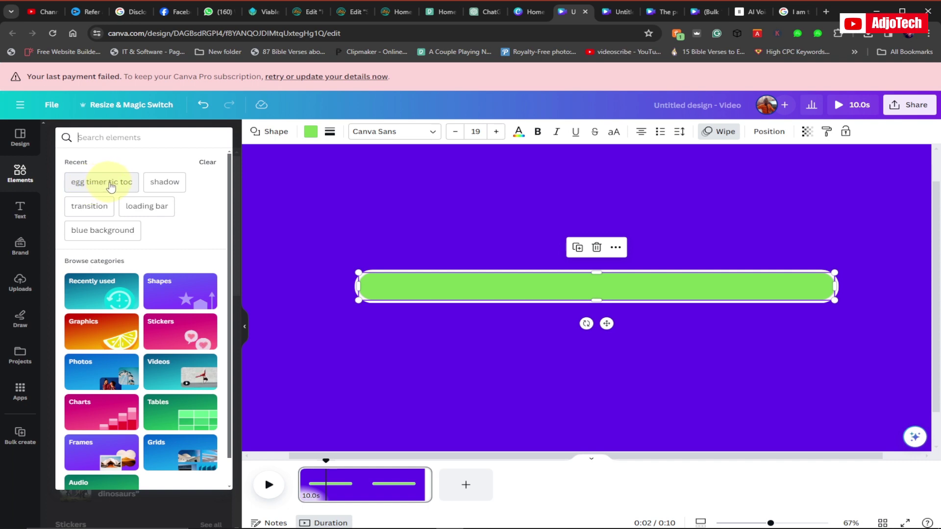
click(109, 183)
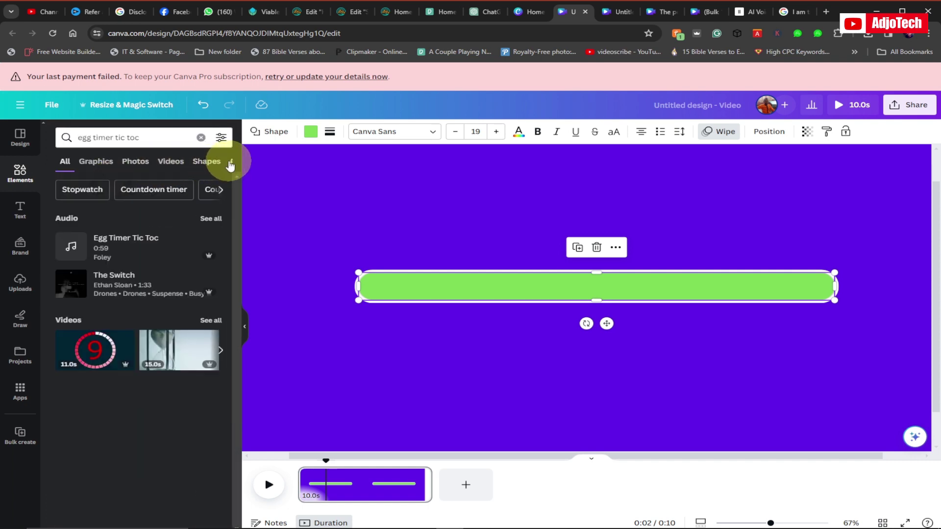
click(229, 161)
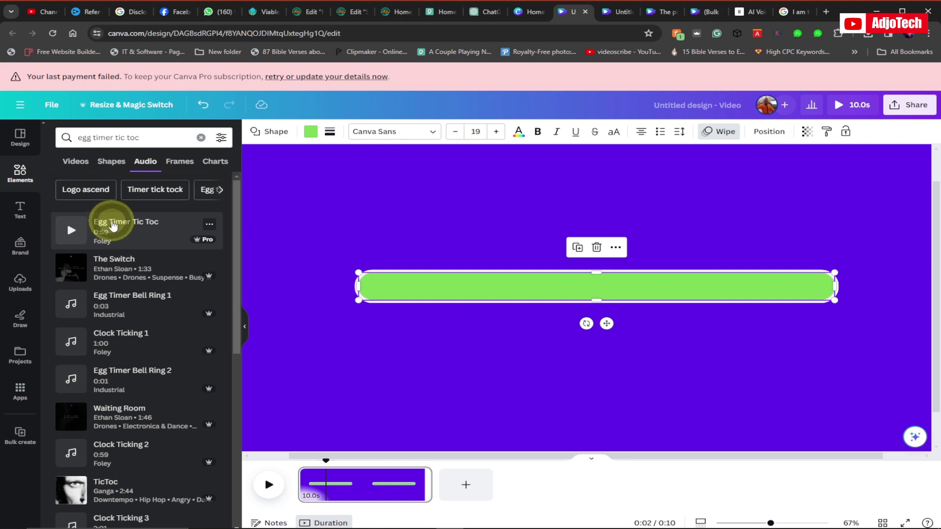
click(112, 224)
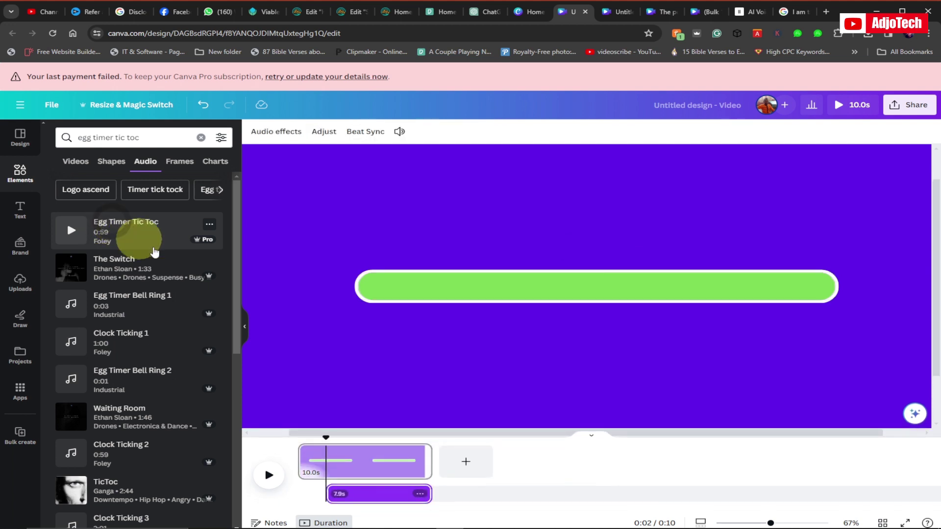
Play the video with sound, review the MP4 download settings, then open the background colour choices
click(269, 475)
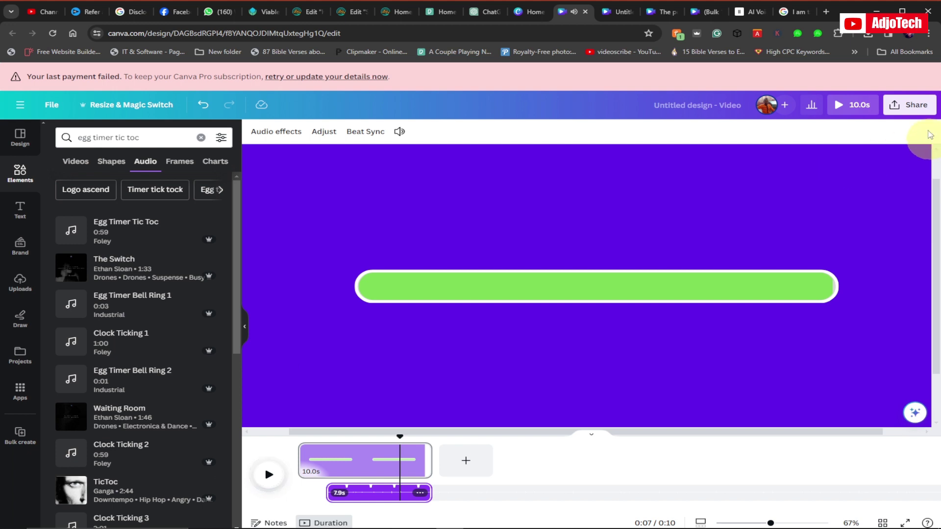
click(911, 108)
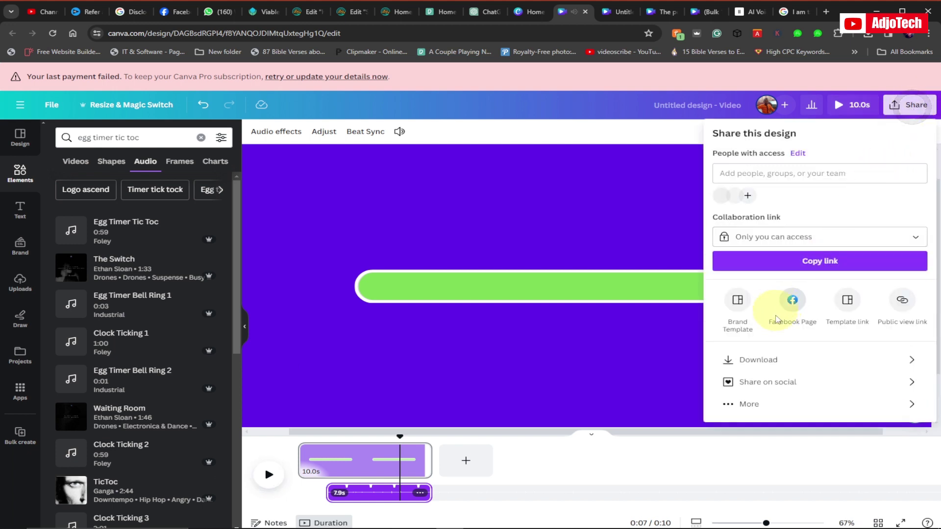
click(781, 360)
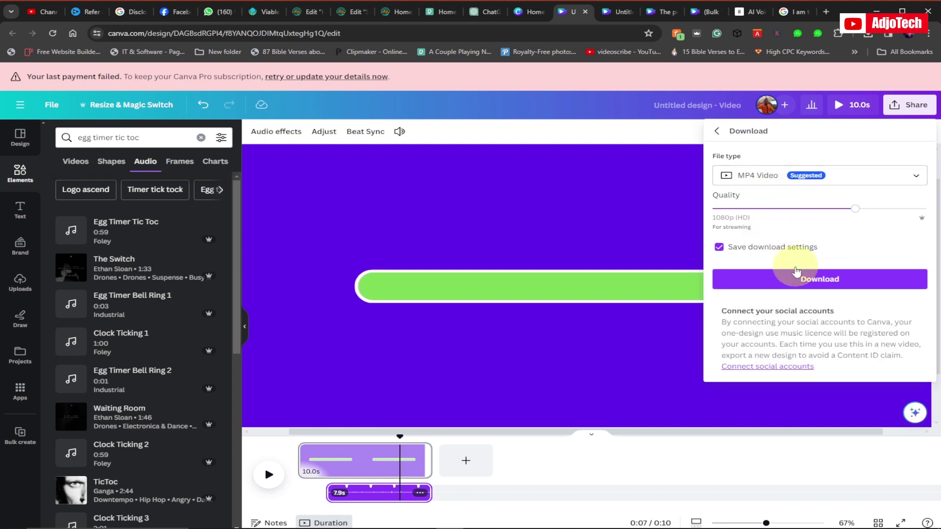
click(610, 352)
click(312, 132)
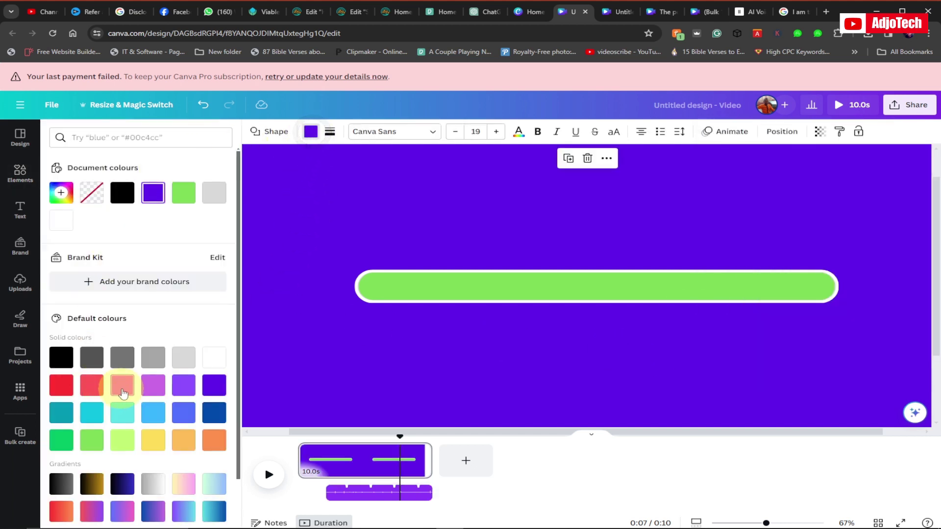
Preview pink, yellow, black-gold and light grey backgrounds, then return to solid violet
click(122, 385)
click(144, 442)
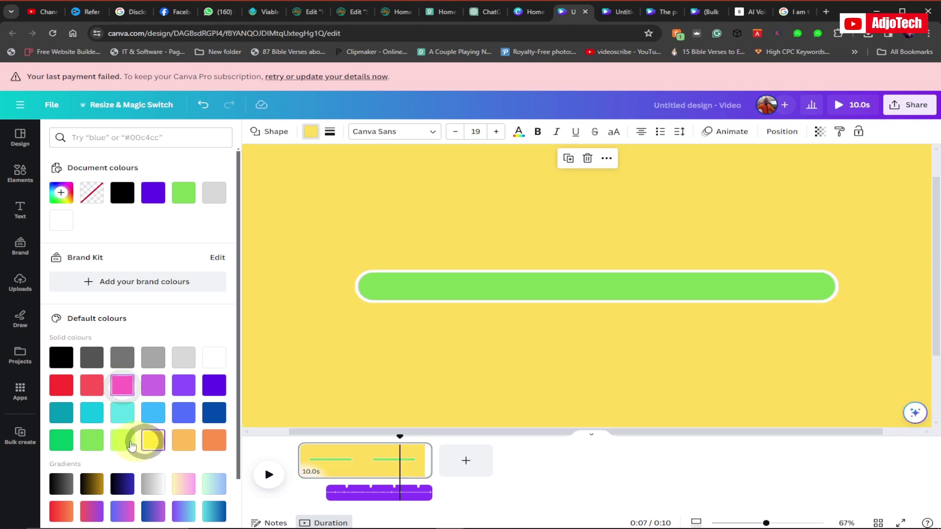
click(93, 482)
click(157, 495)
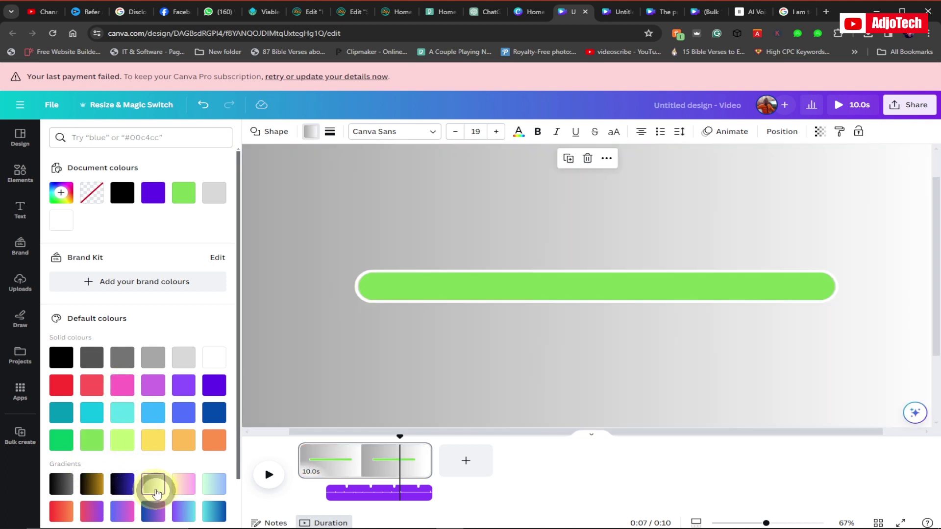
click(214, 385)
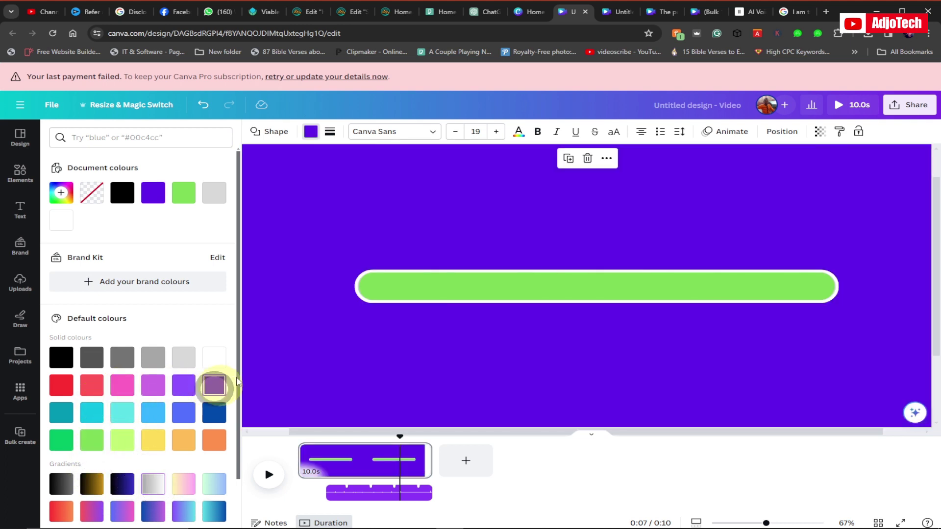
Try violet, orange, light blue, teal and green bar fills, settling on a dark black-to-blue gradient
click(440, 277)
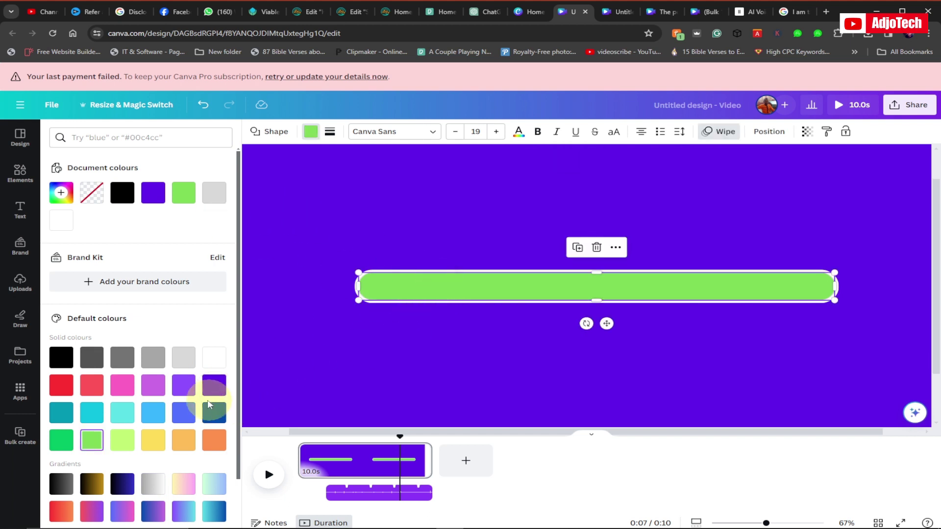
click(210, 385)
click(207, 442)
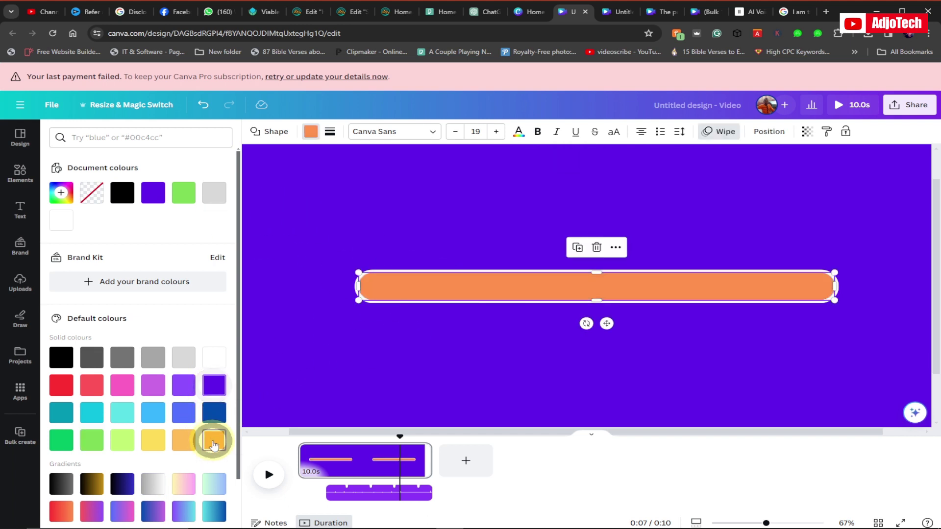
click(153, 417)
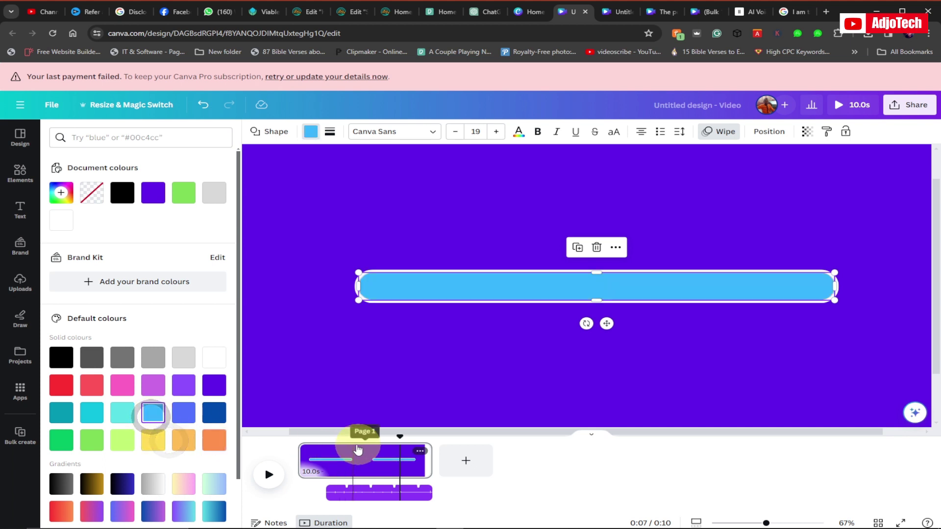
click(62, 414)
click(61, 438)
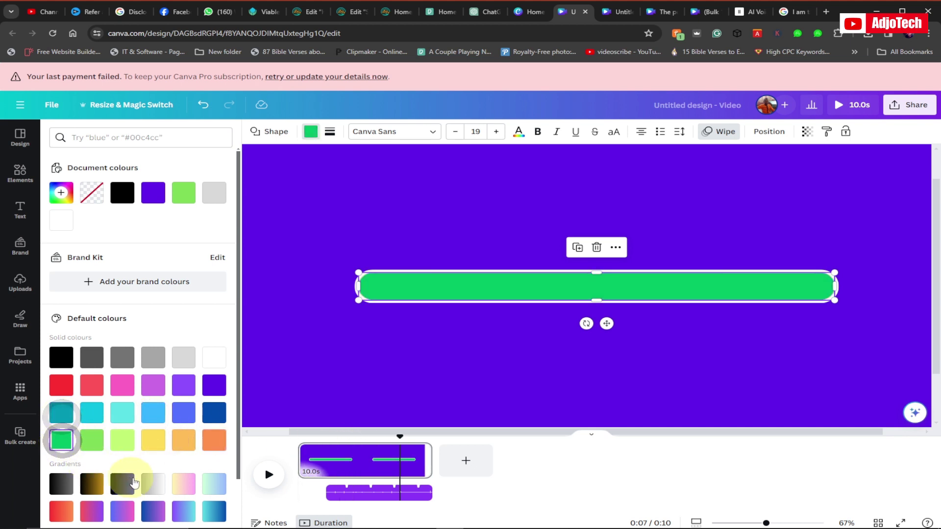
click(125, 481)
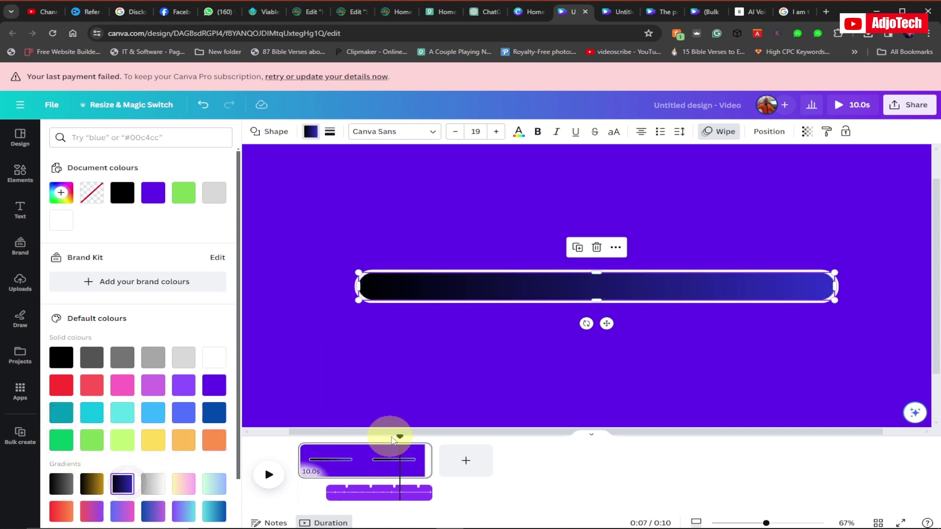
Rewind to the start and play the video to watch the gradient bar wipe, then pause
drag(401, 437, 247, 437)
click(269, 476)
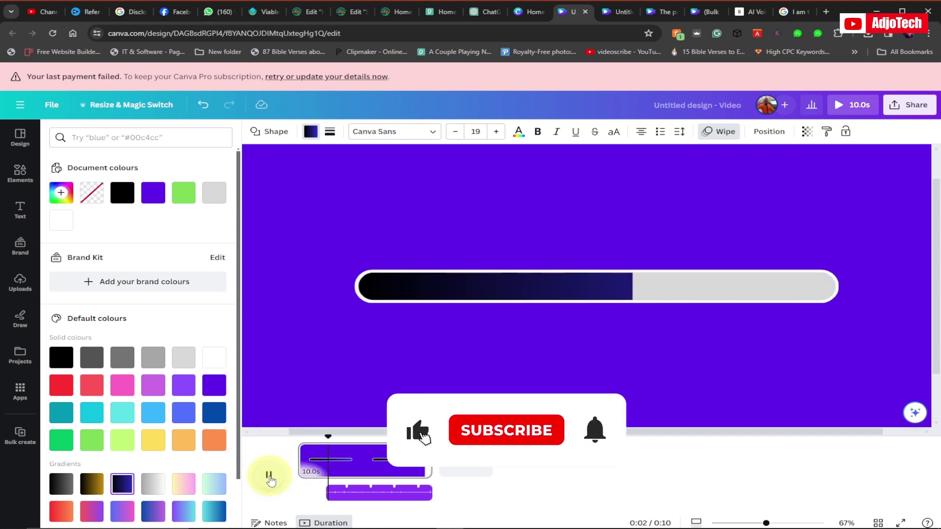
click(269, 476)
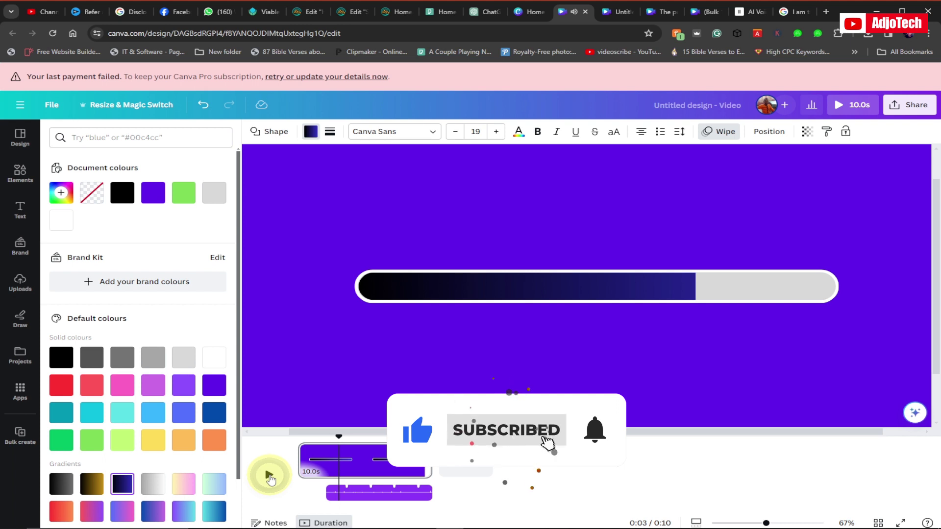